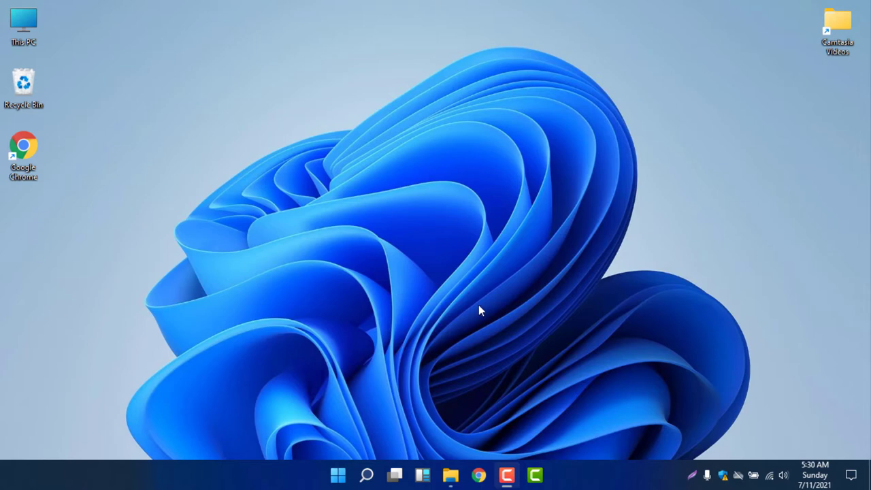
Search Windows for 'update' and open the Check for updates page in Settings.
left_click(367, 475)
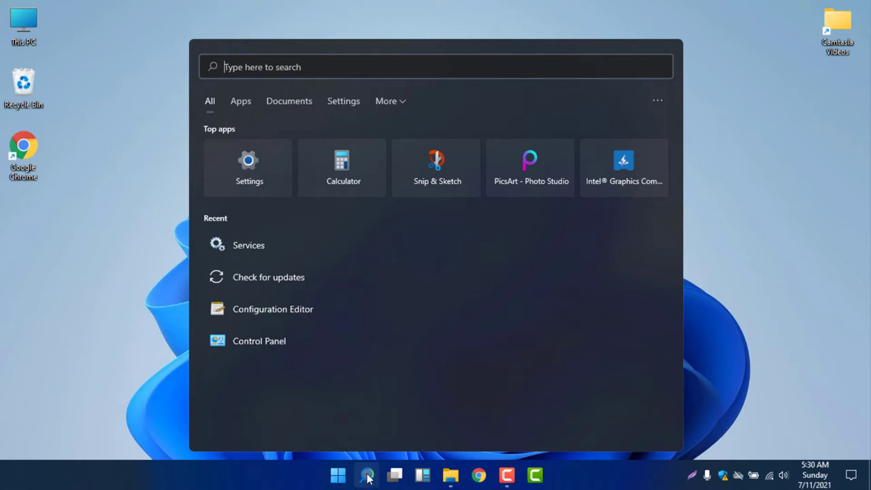
type("update")
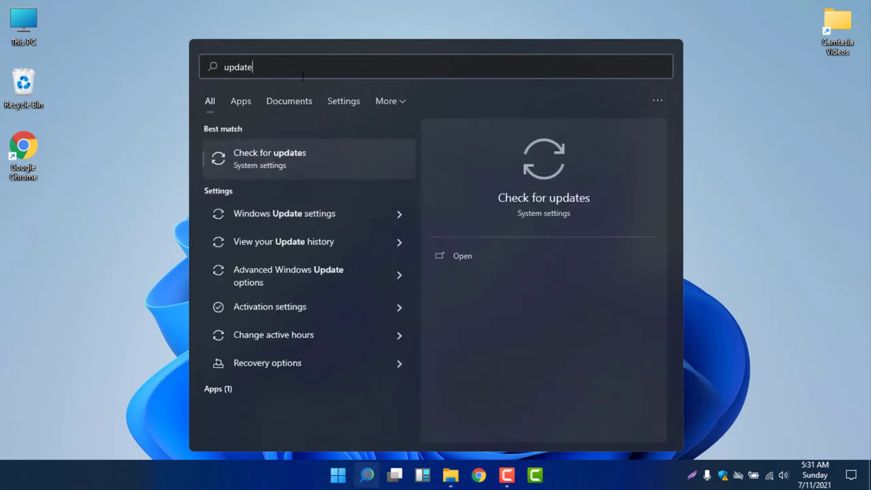
left_click(318, 161)
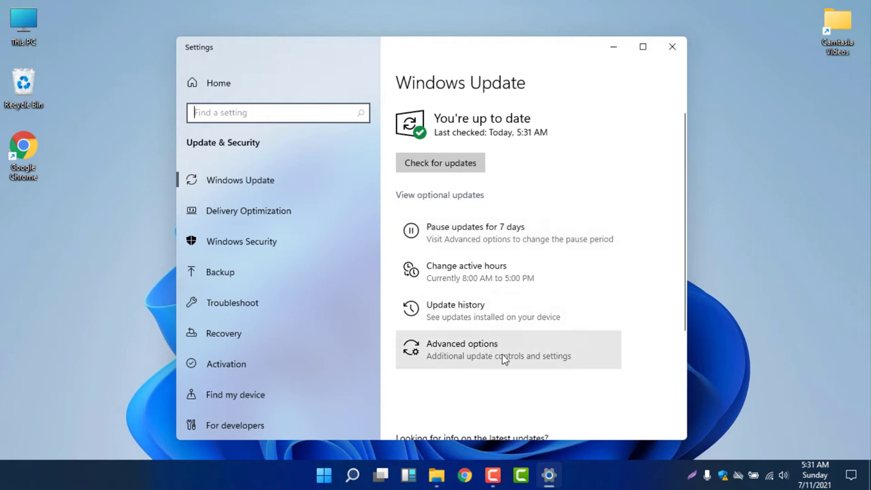
Pause updates until Sunday, August 15, 2021 in Advanced options, then return to Windows Update.
left_click(552, 350)
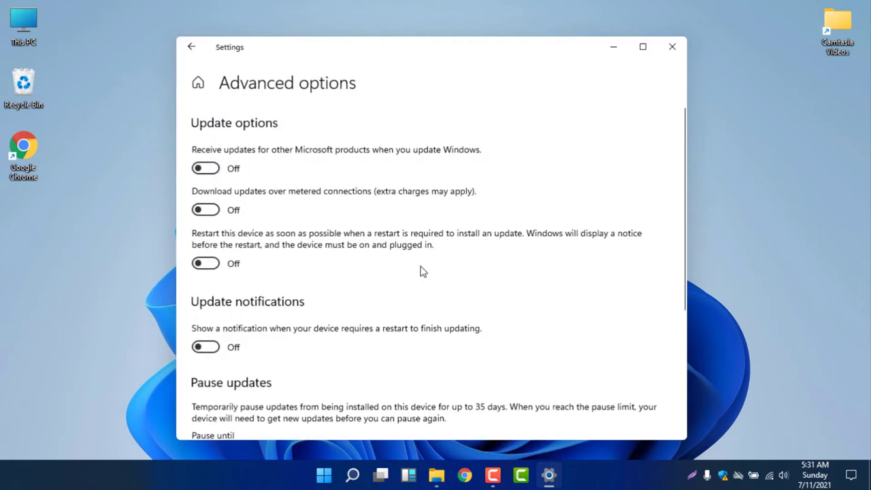
scroll(402, 293, "down", 1)
scroll(402, 293, "up", 1)
scroll(372, 302, "down", 1)
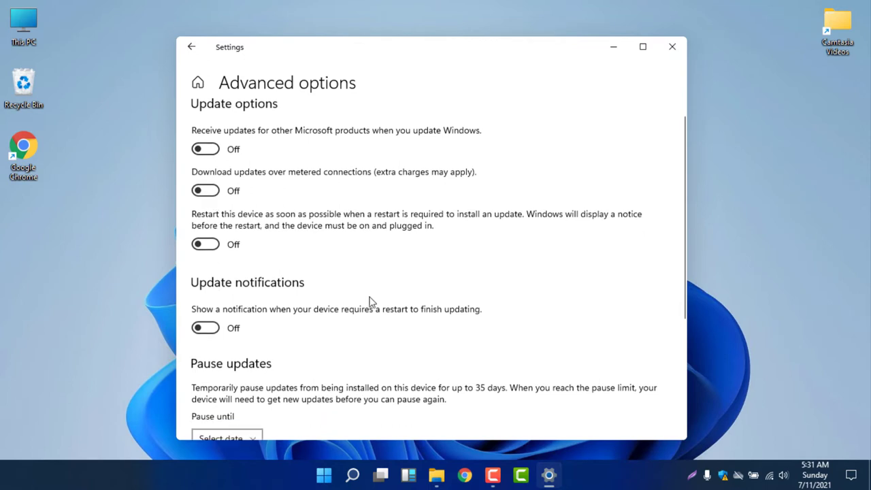
scroll(371, 301, "down", 3)
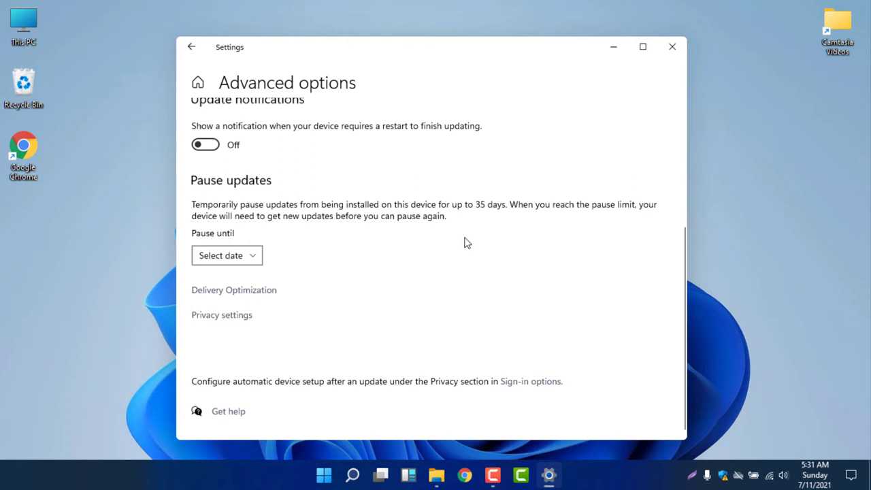
left_click(242, 257)
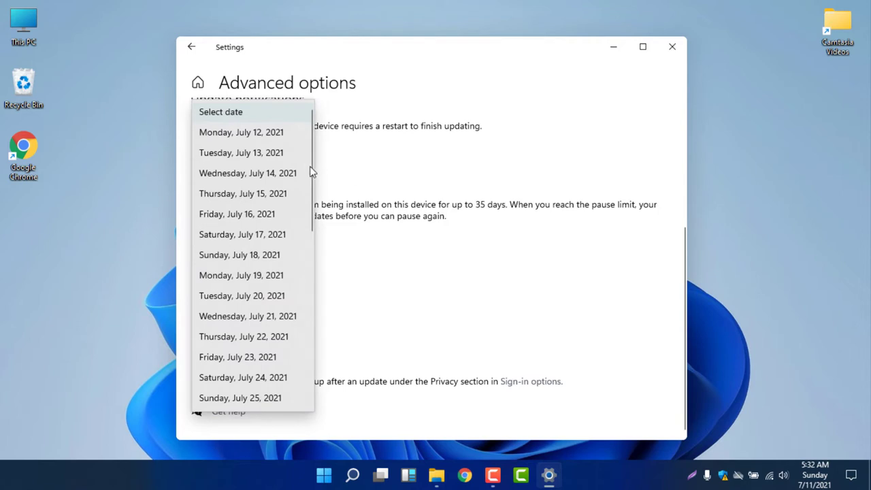
left_click_drag(311, 172, 308, 375)
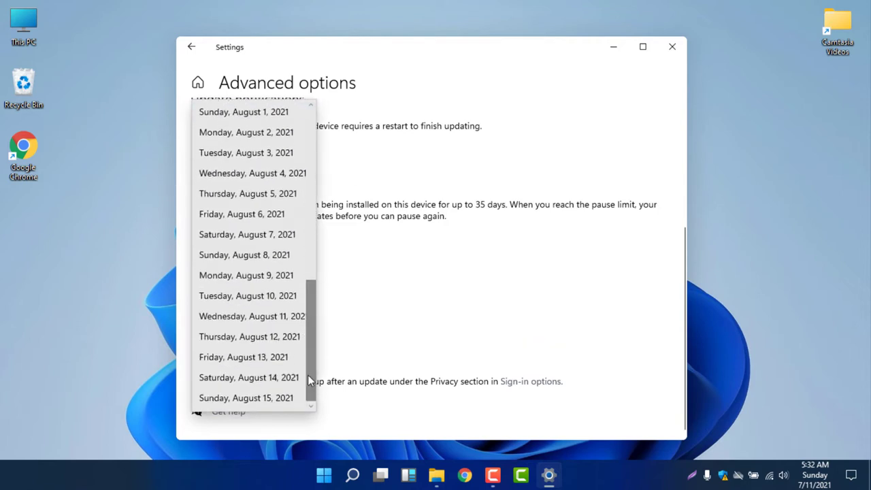
left_click(269, 399)
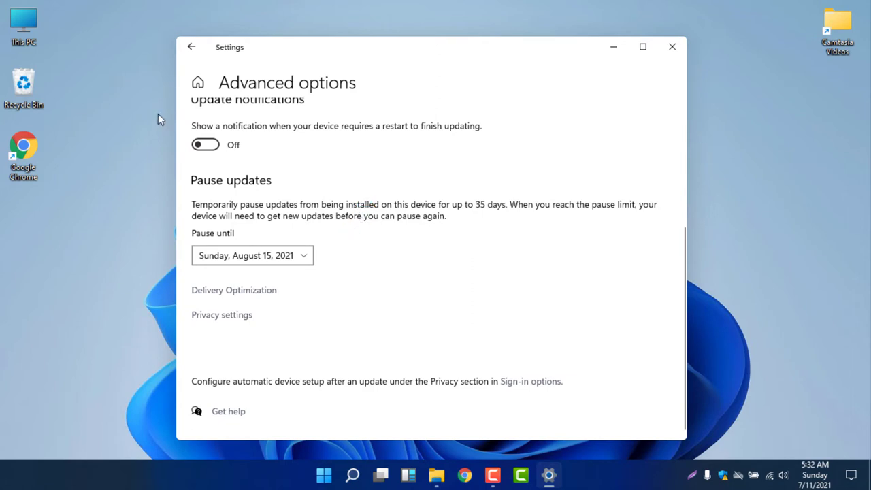
left_click(192, 47)
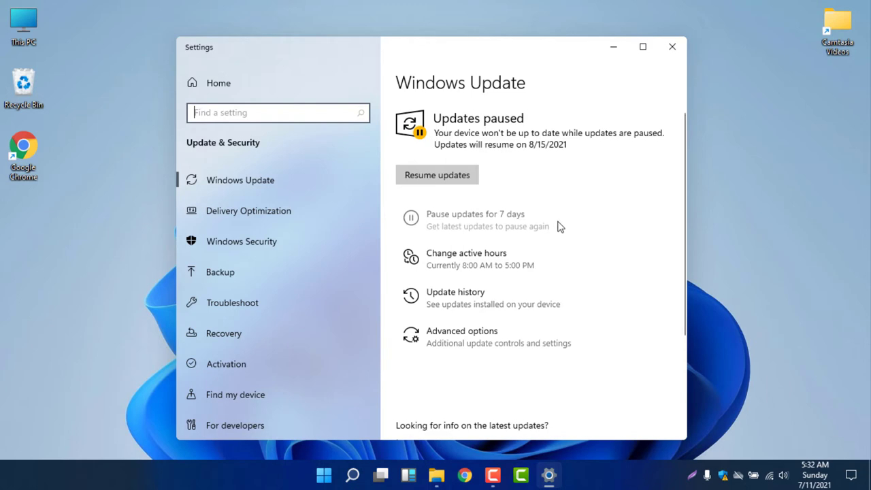
Close the Settings window.
left_click(673, 48)
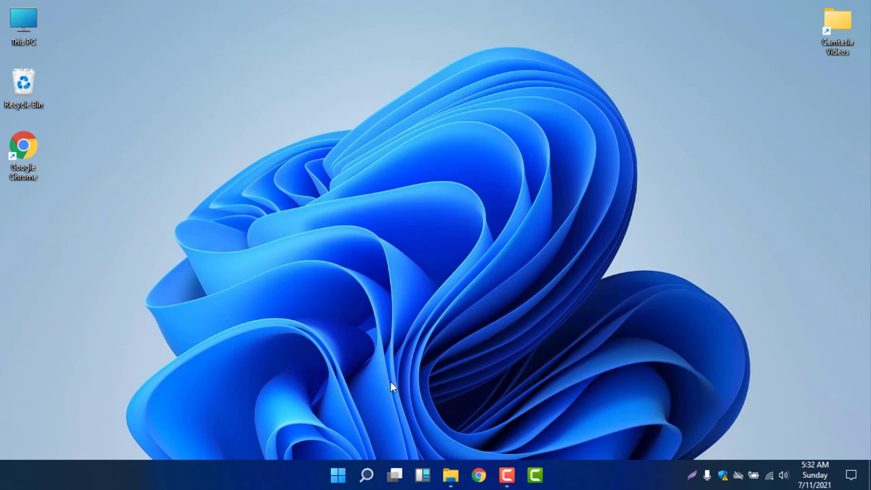
Launch Services from a 'services' search and select the Windows Update service to see its description.
left_click(366, 475)
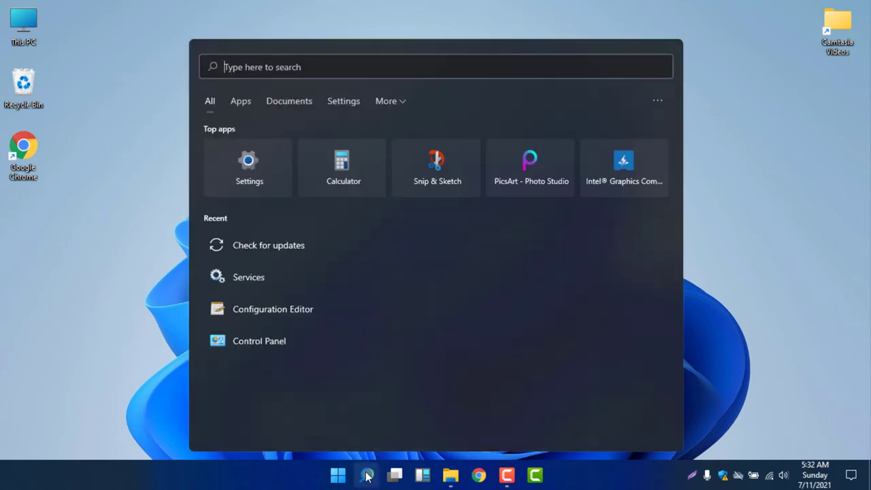
type("services")
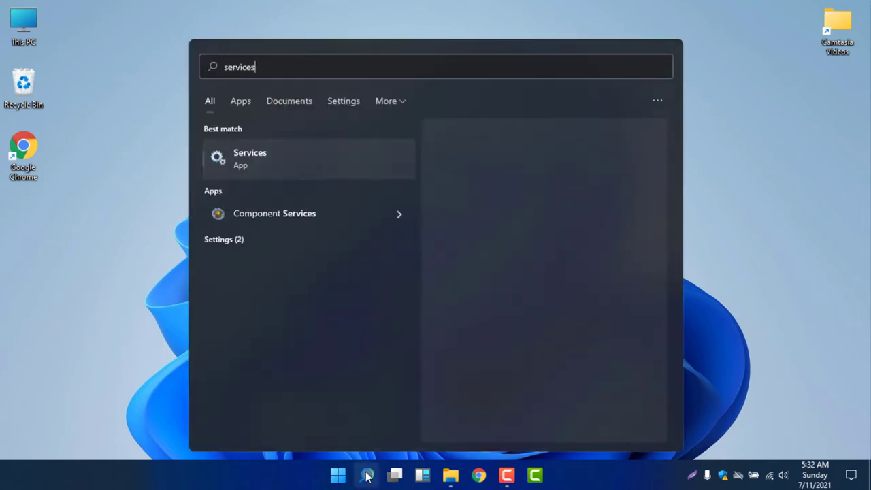
left_click(326, 161)
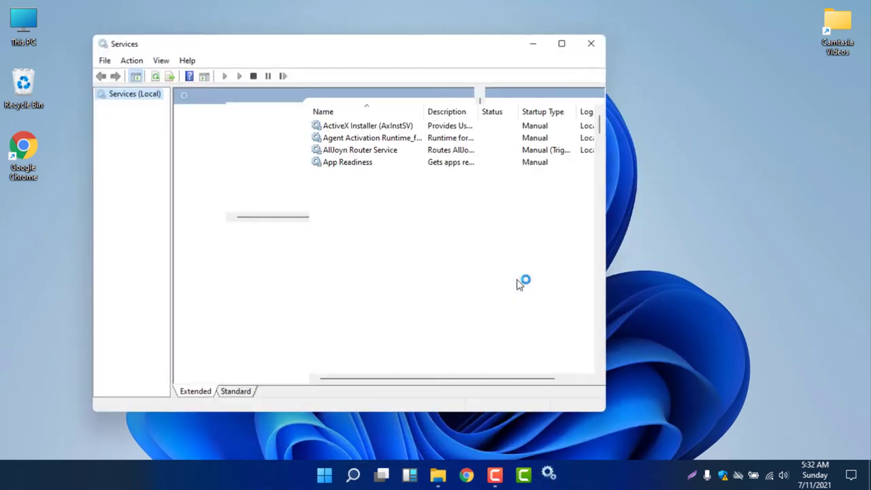
left_click_drag(401, 51, 435, 40)
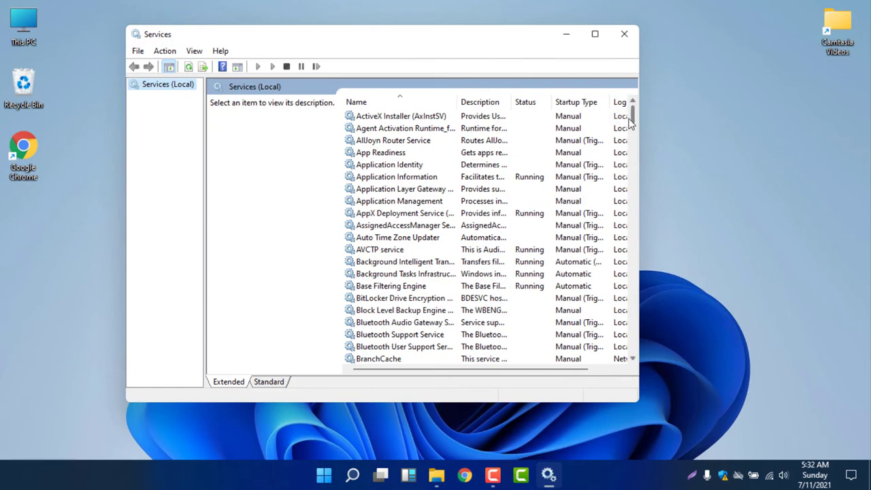
left_click_drag(633, 114, 633, 351)
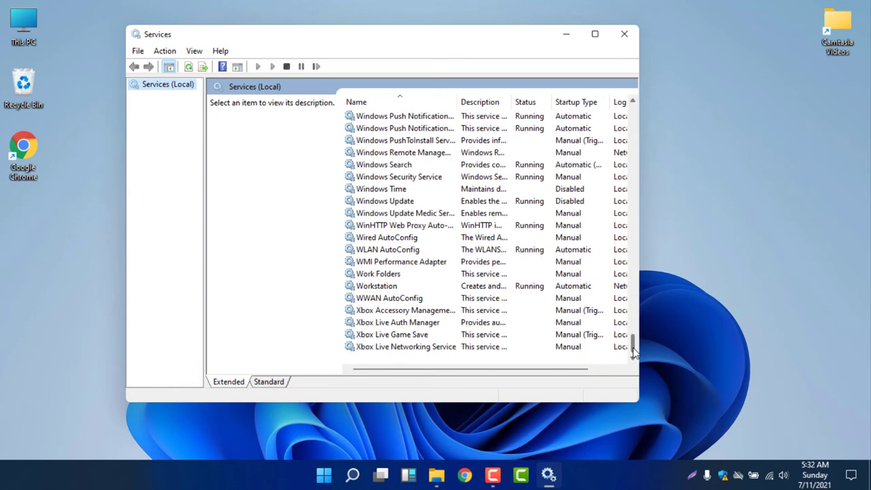
left_click(409, 201)
Set the Windows Update service's startup type to Disabled, stop the service, and apply.
double_click(409, 203)
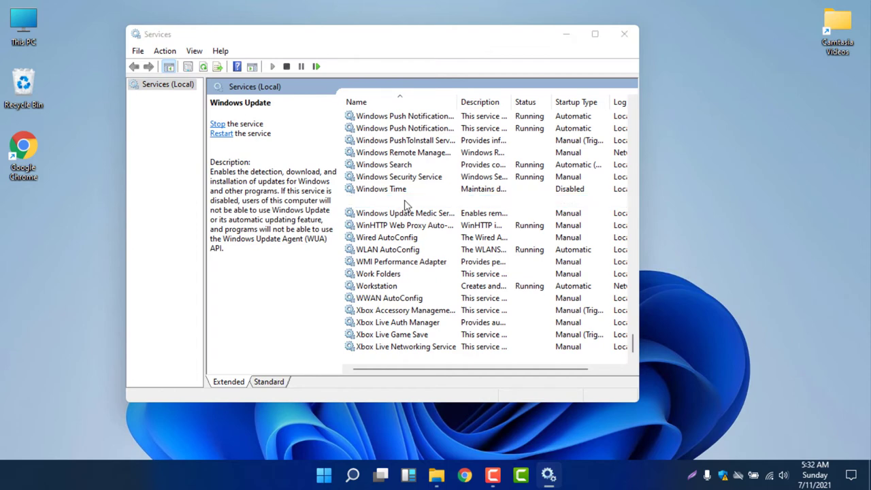
left_click(342, 207)
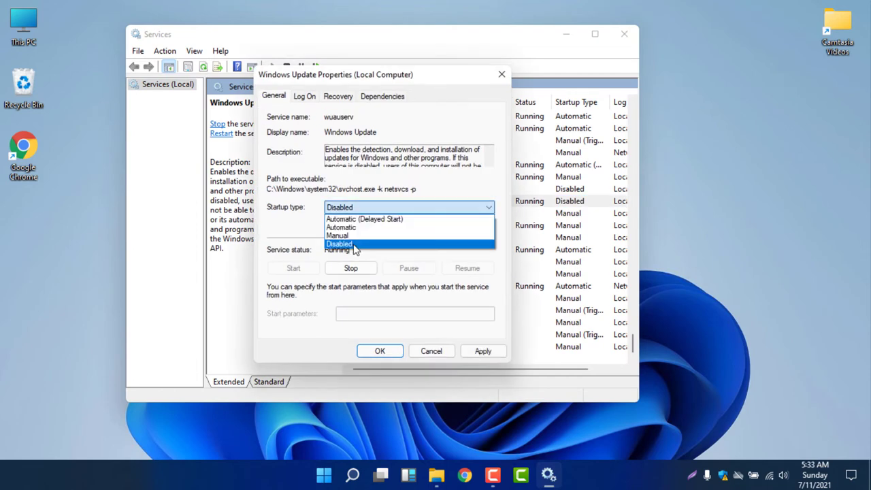
left_click(353, 248)
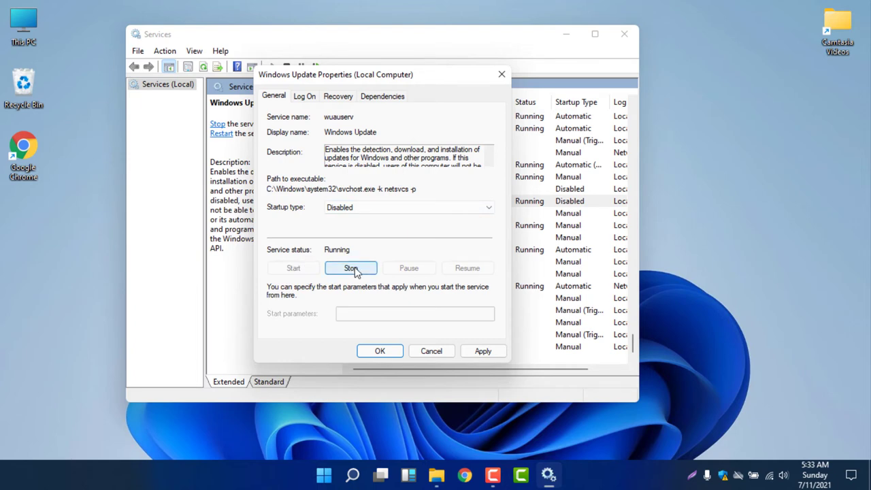
left_click(351, 268)
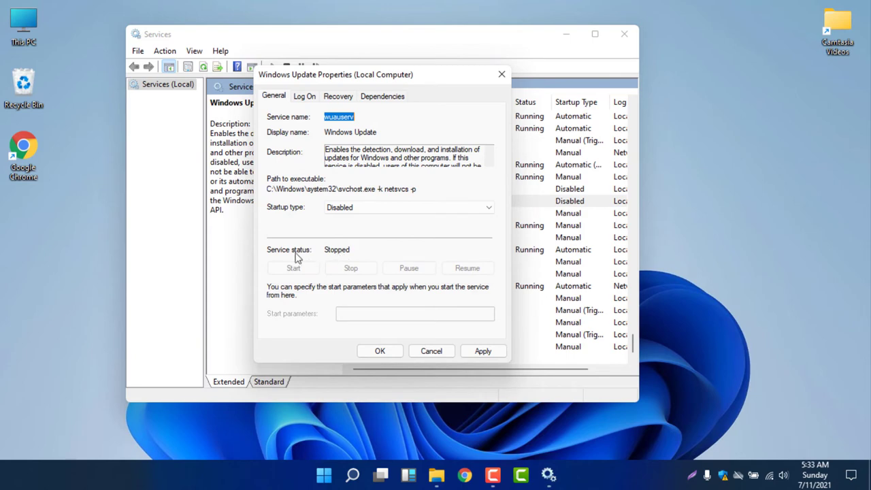
left_click(481, 351)
left_click(380, 352)
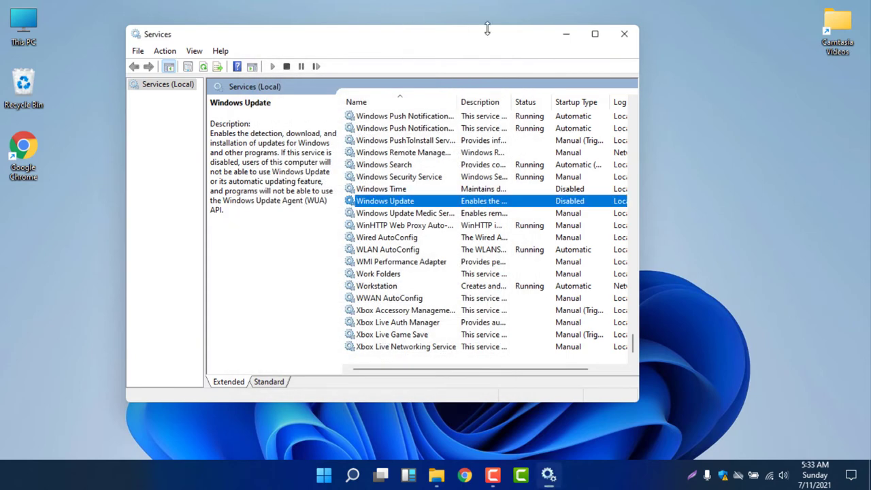
Close Services and search Windows for 'group p' to find the policy editor.
left_click(625, 35)
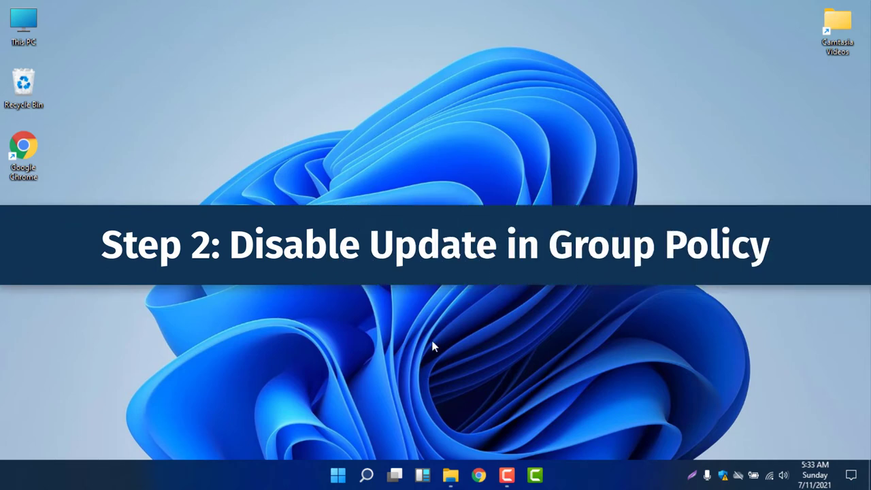
left_click(366, 475)
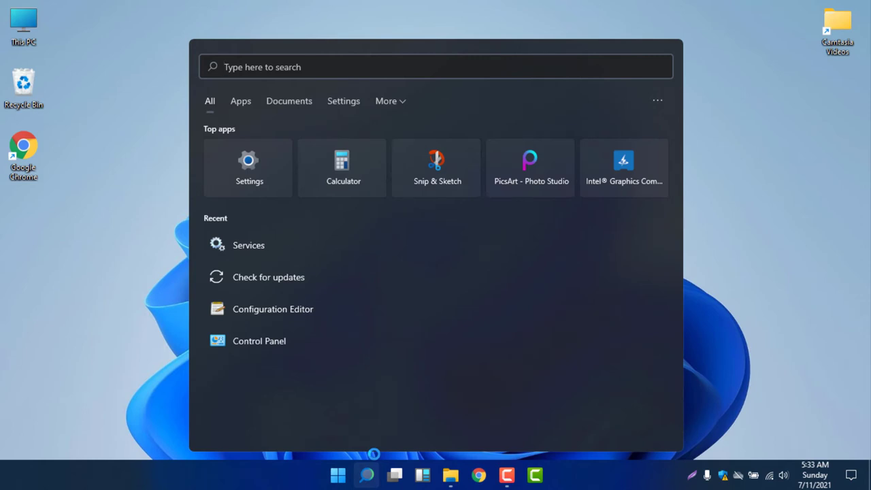
type("gr")
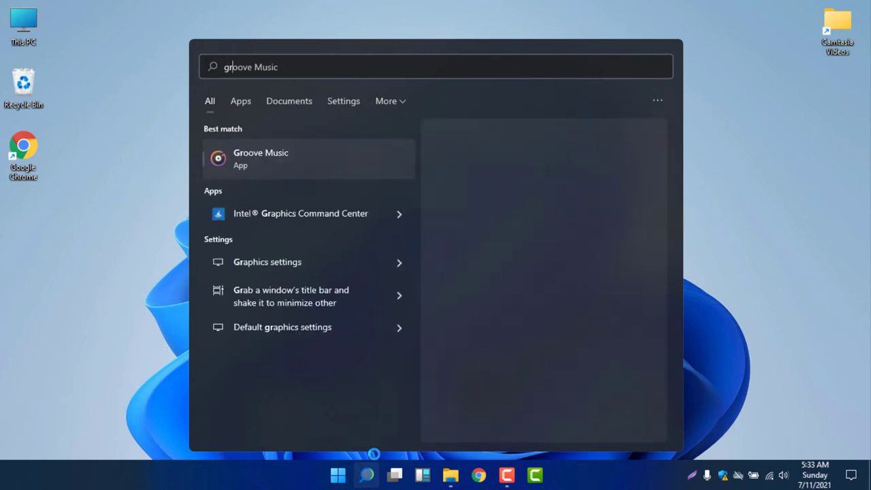
type("oup p")
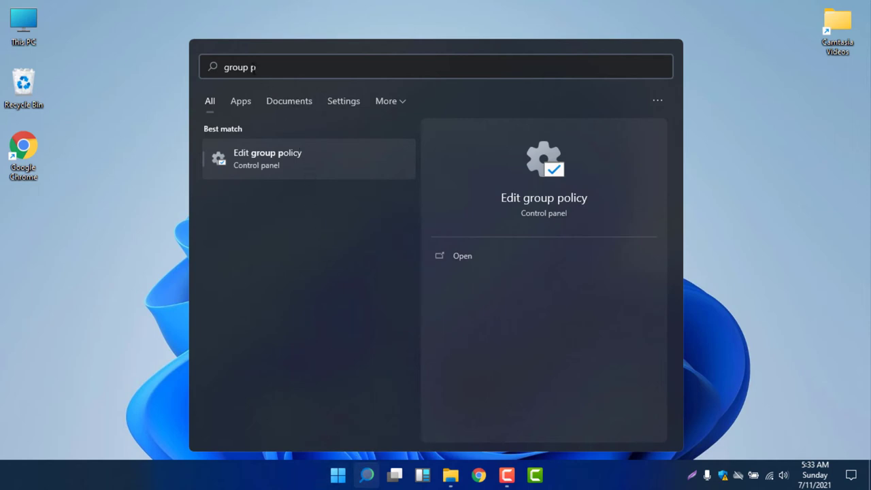
Open Edit group policy and expand Computer Configuration > Administrative Templates > Windows Components.
left_click(306, 162)
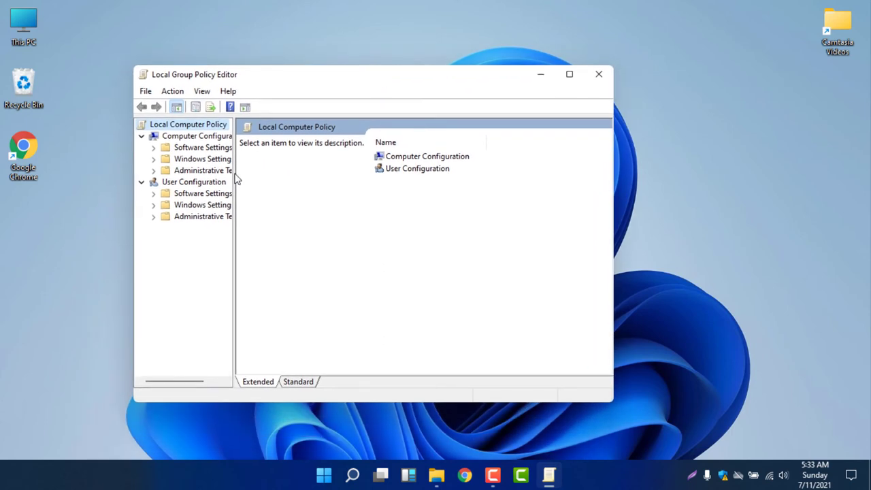
left_click_drag(235, 170, 298, 175)
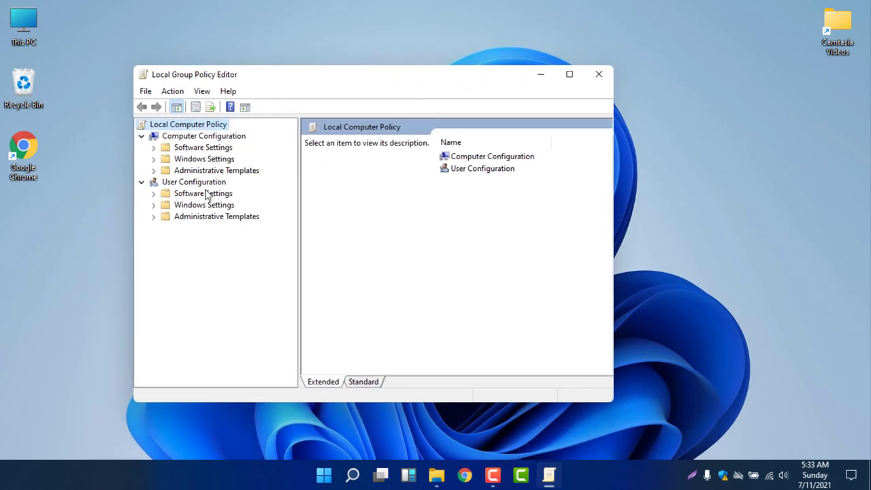
left_click(154, 171)
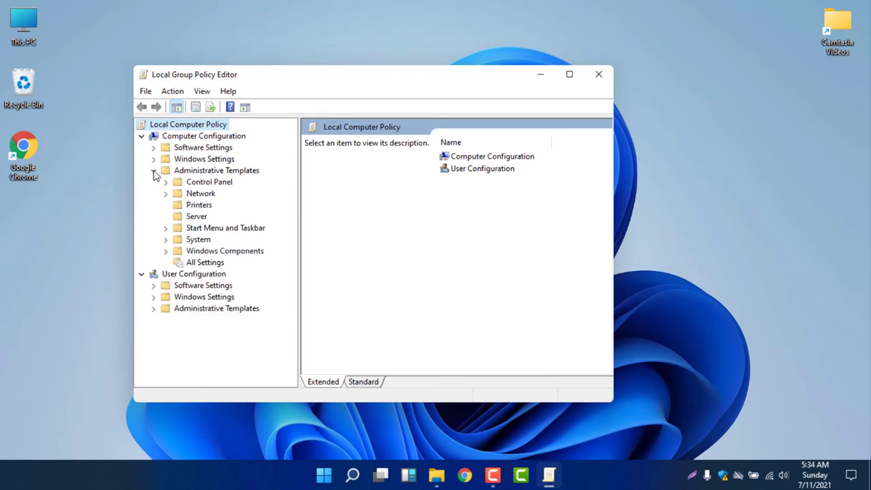
left_click(166, 251)
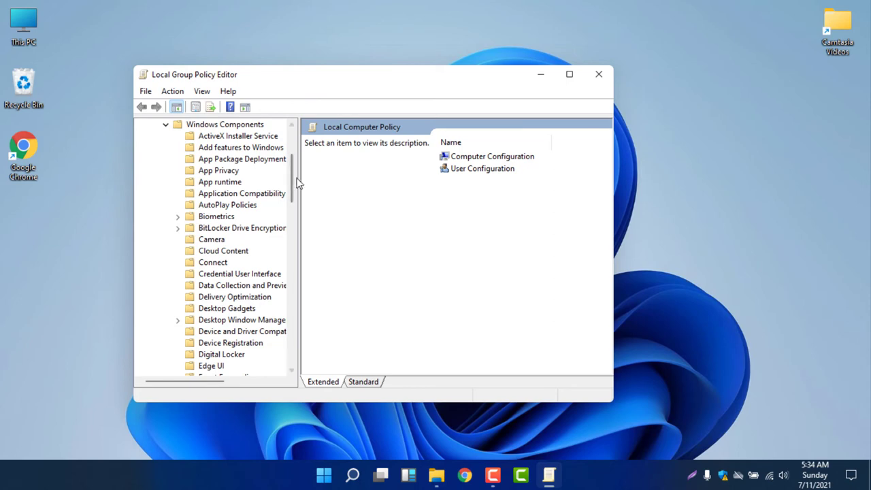
Select the Windows Update policy folder and highlight Configure Automatic Updates to show its description.
left_click_drag(291, 176, 295, 345)
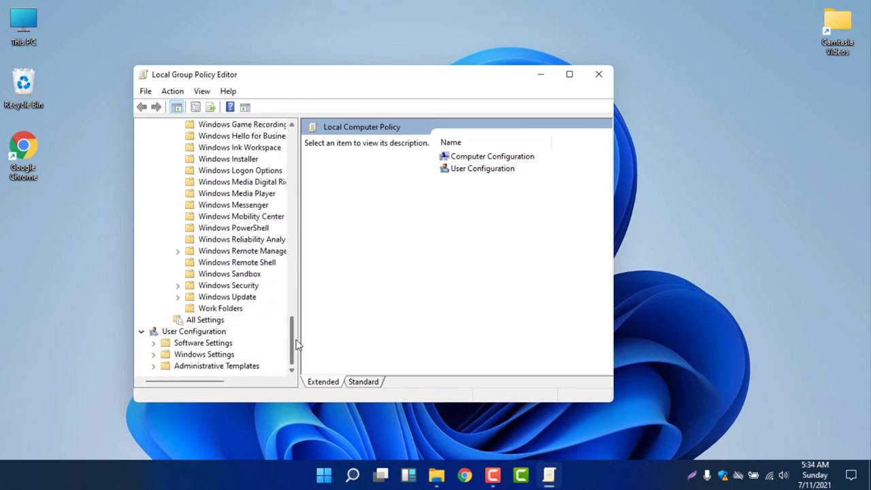
left_click(245, 297)
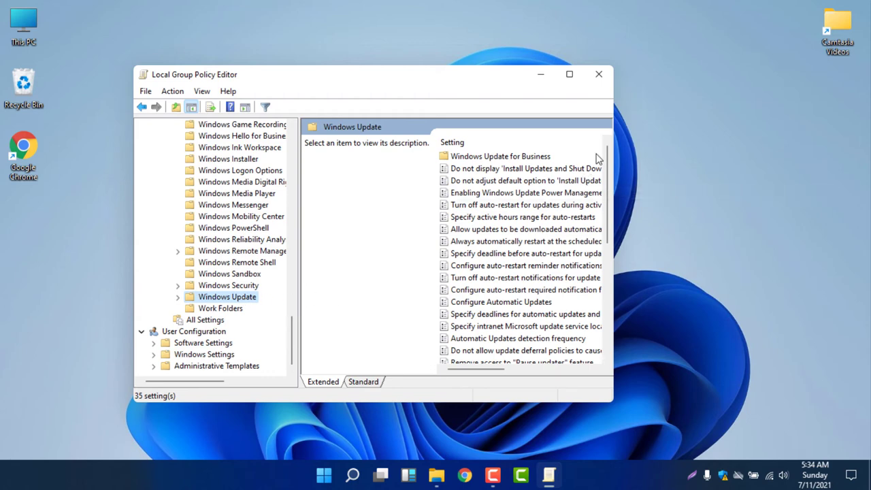
left_click_drag(616, 165, 625, 165)
scroll(486, 269, "down", 1)
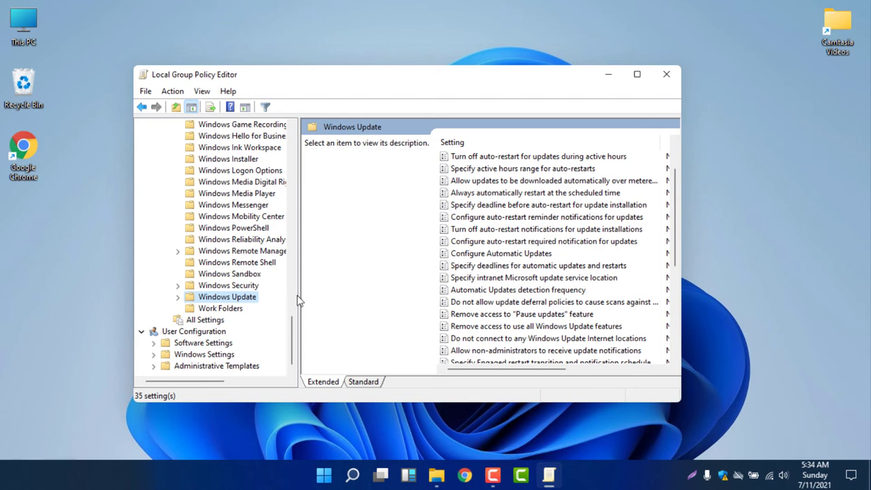
mouse_move(293, 337)
left_mouse_down()
mouse_move(287, 138)
mouse_move(294, 354)
left_mouse_up()
left_click(516, 253)
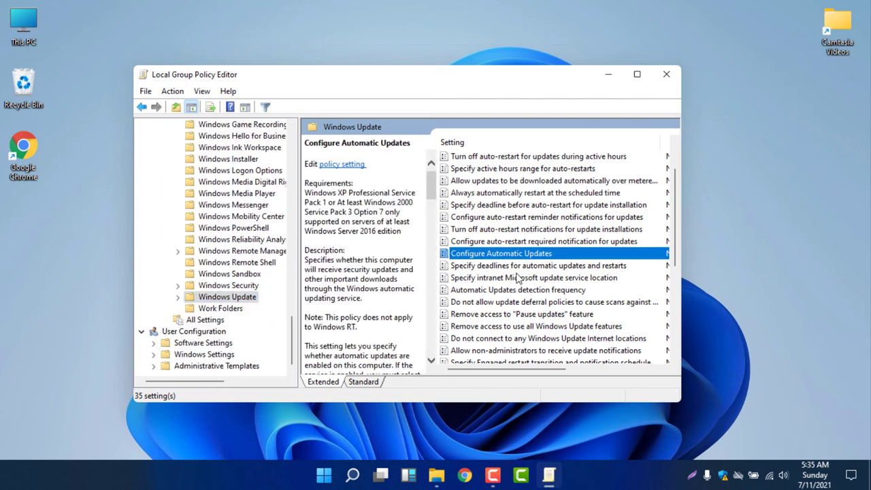
Edit Configure Automatic Updates, review its Enabled options, then set it to Disabled and apply.
double_click(509, 254)
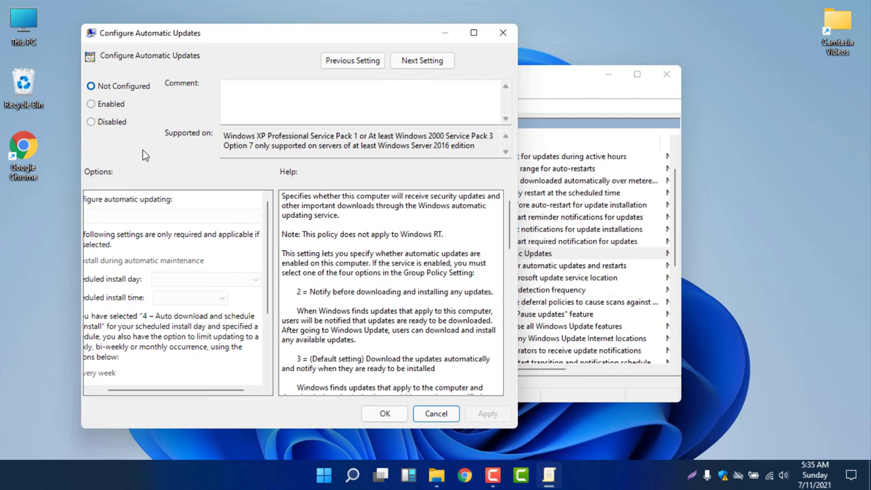
left_click(92, 104)
scroll(214, 379, "down", 5)
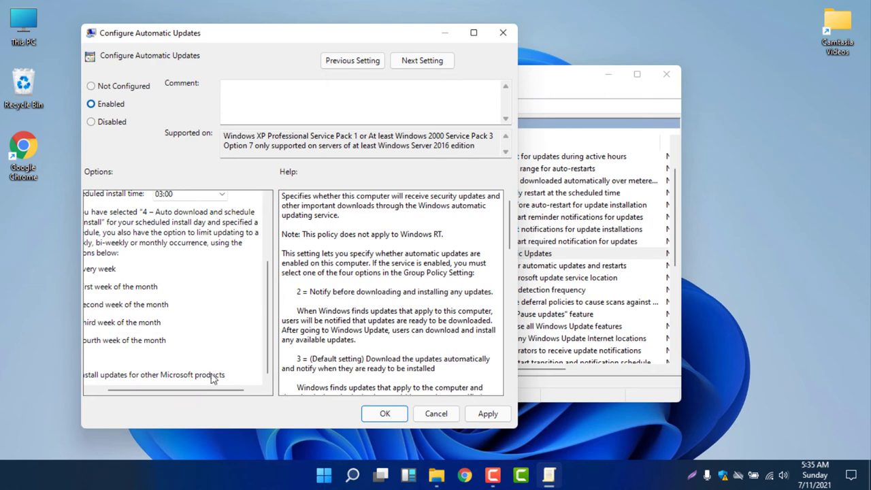
left_click_drag(212, 390, 199, 391)
left_click(115, 270)
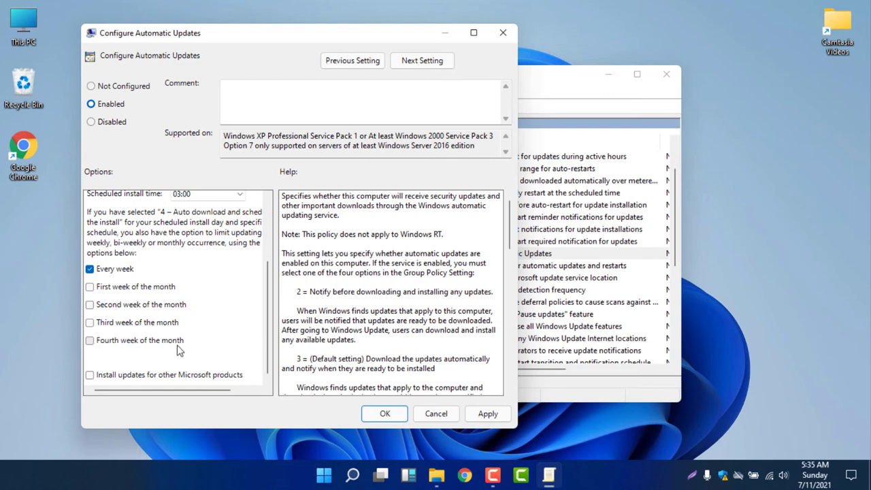
scroll(181, 323, "up", 3)
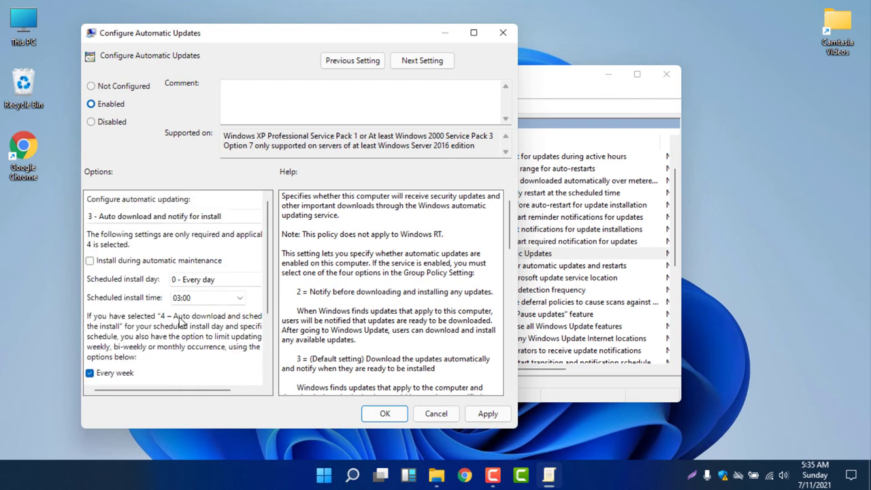
left_click(196, 219)
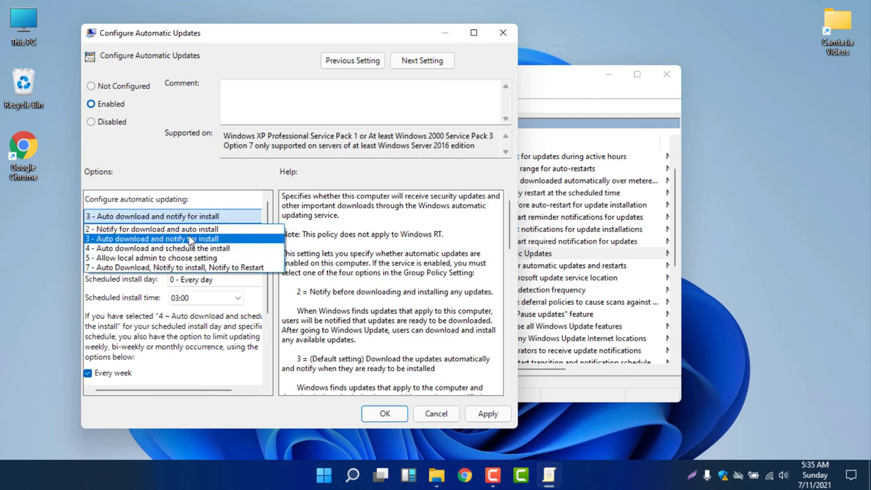
left_click(140, 319)
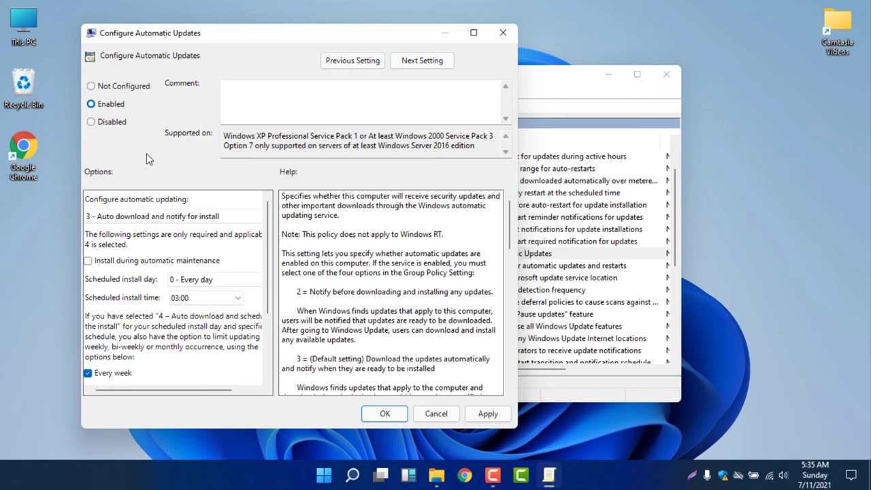
left_click(92, 122)
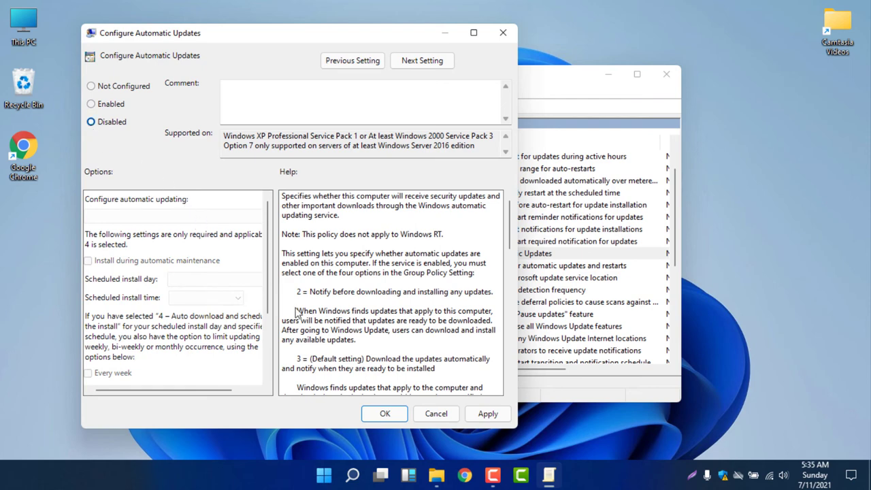
left_click(488, 414)
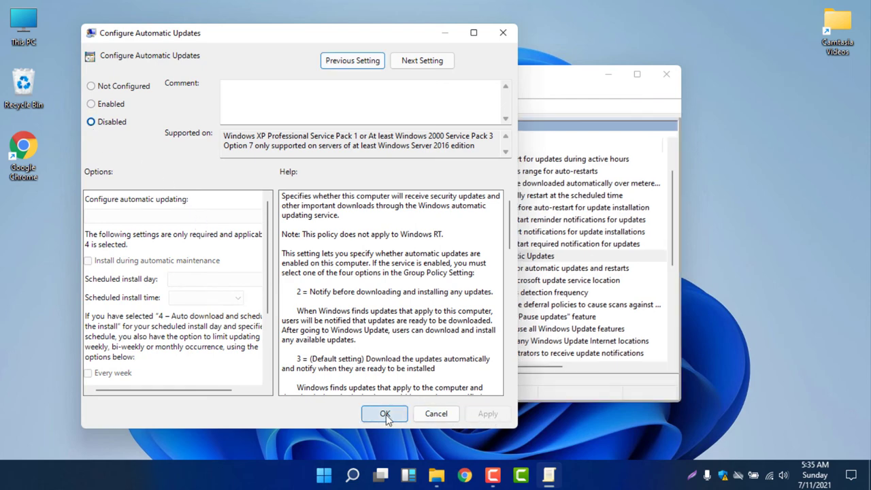
left_click(385, 414)
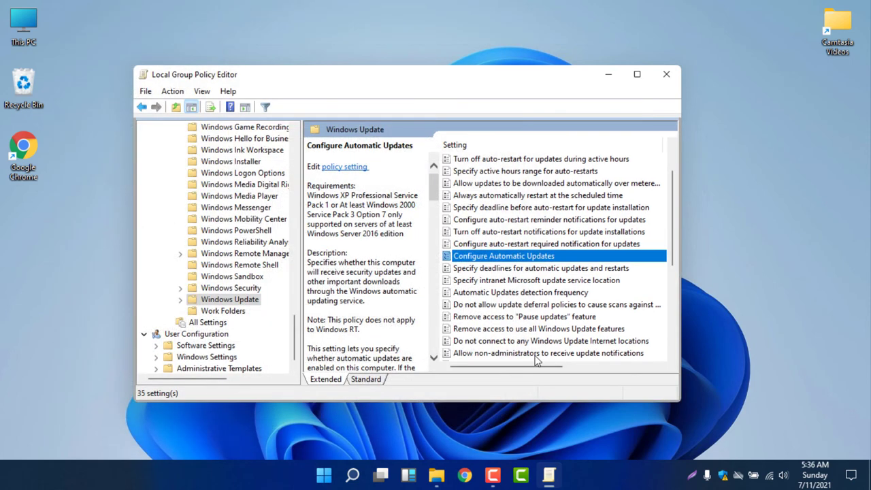
Close the policy editor and reopen the Windows Update settings page by searching 'update'.
left_click(667, 75)
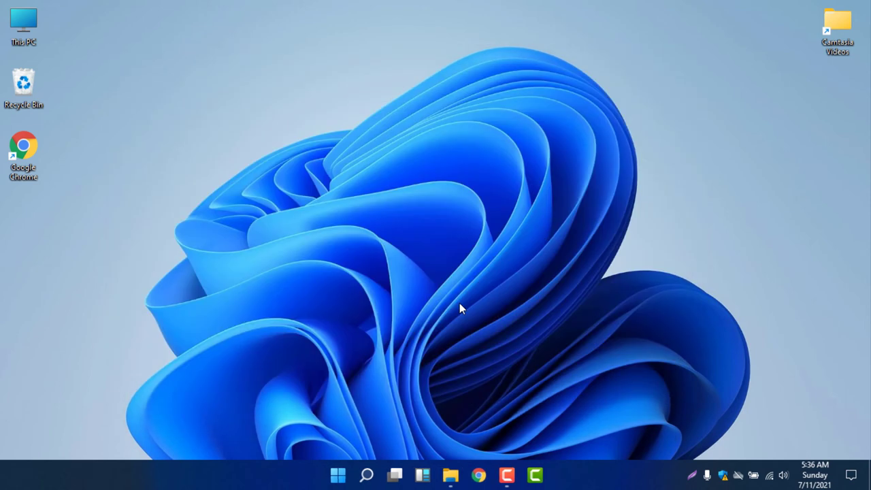
left_click(367, 475)
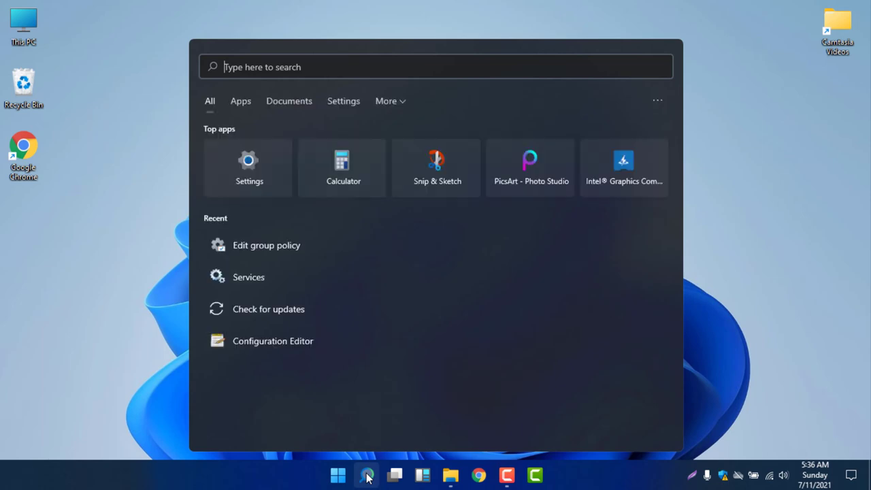
type("update")
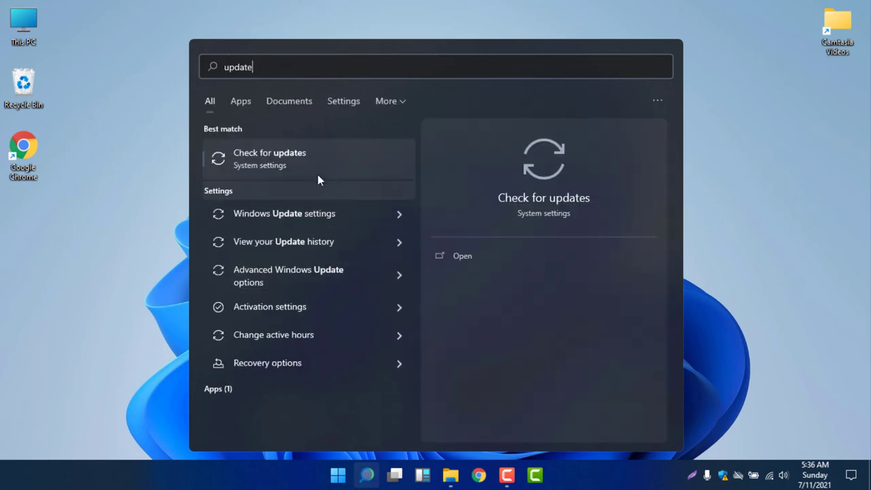
left_click(319, 161)
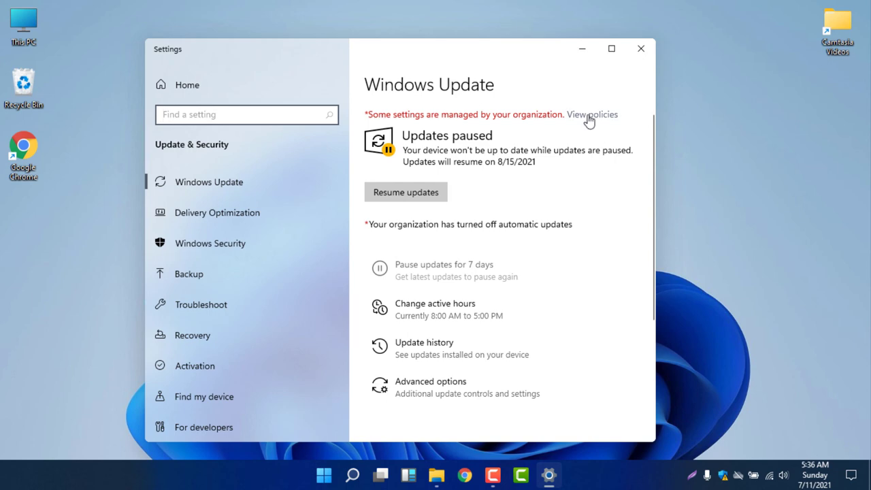
Open View policies to list the configured update policies, including Disable automatic updates.
left_click(590, 116)
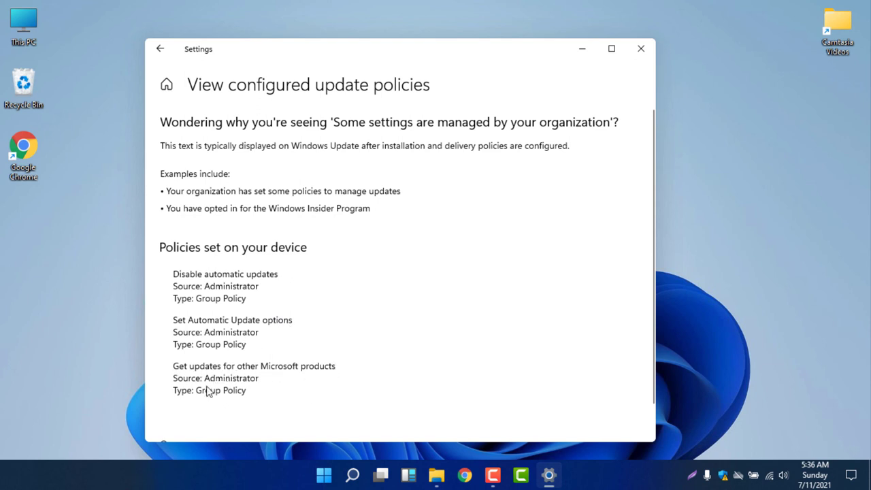
scroll(232, 348, "down", 1)
scroll(243, 356, "up", 1)
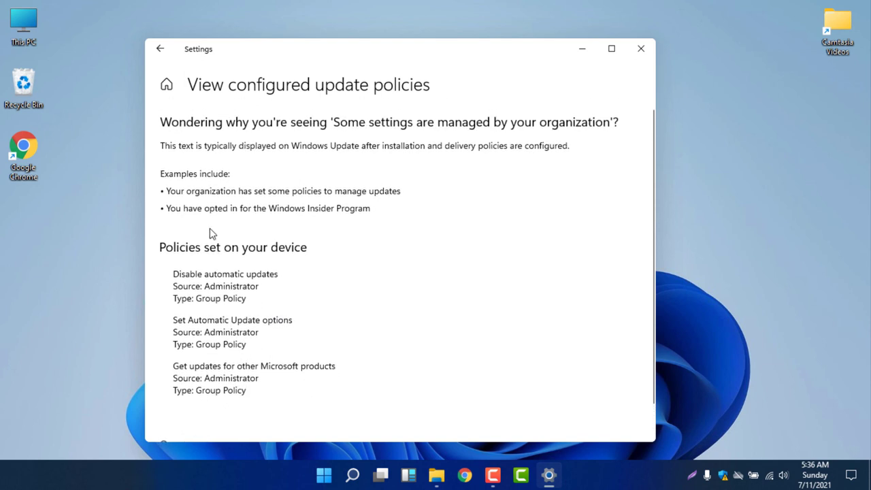